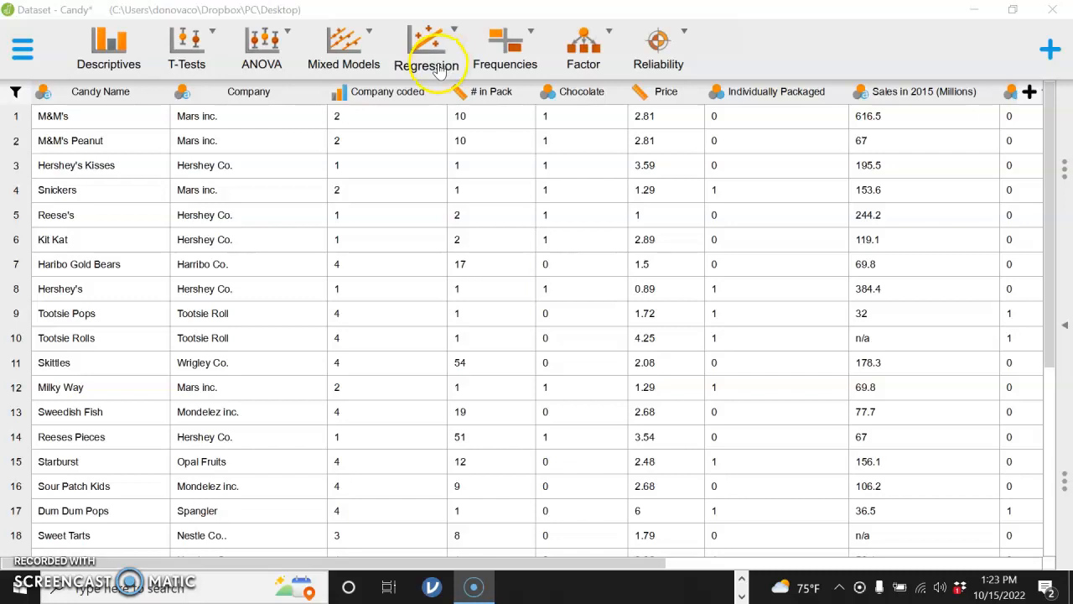
Create a classical linear regression with Price as the dependent variable and Amount of Oz. as the covariate
click(433, 57)
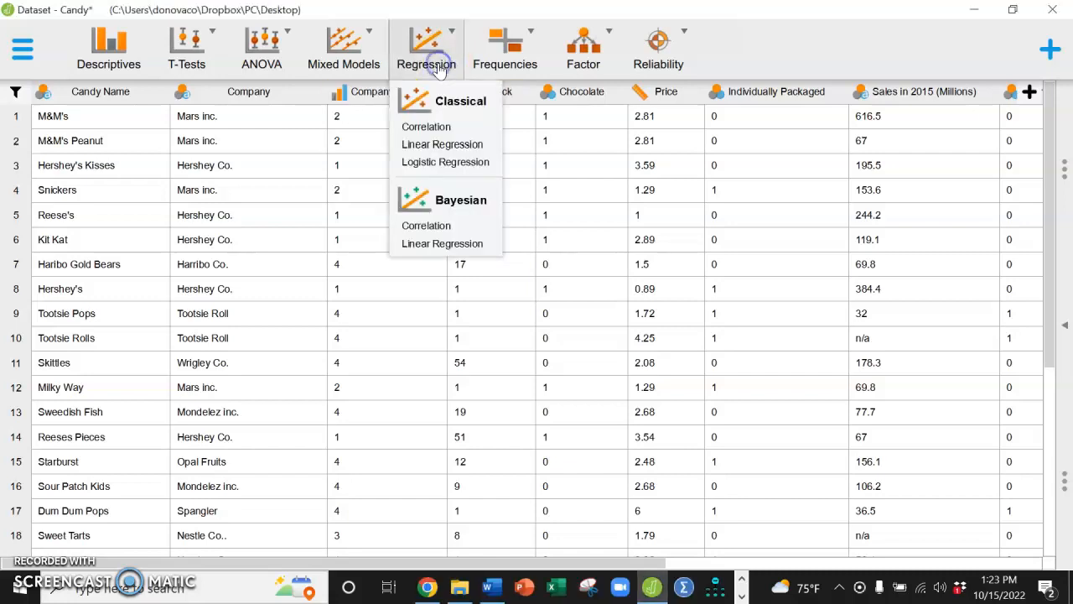
click(448, 147)
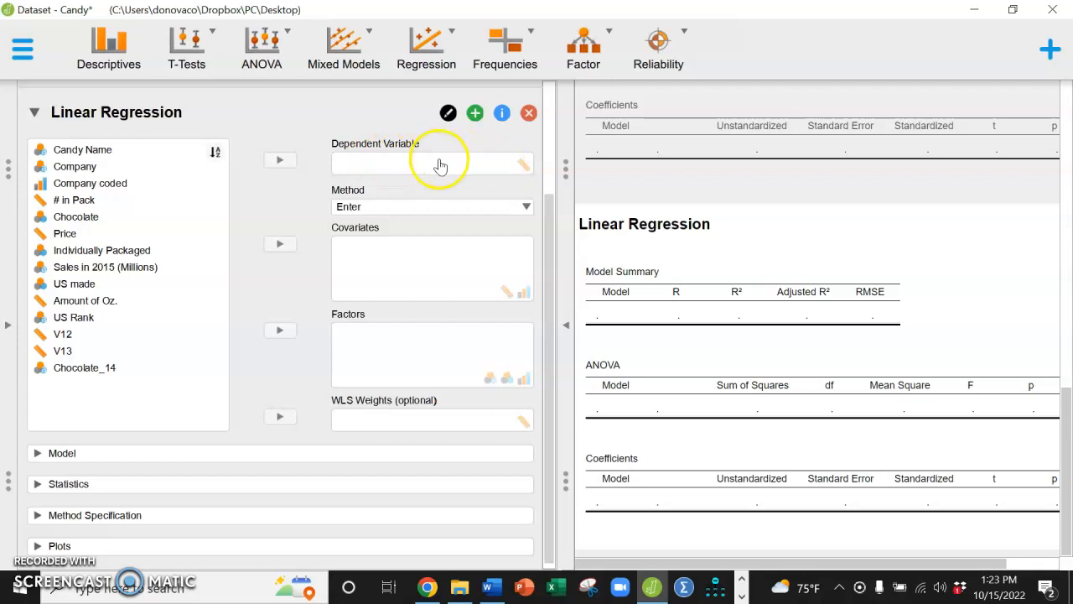
click(80, 233)
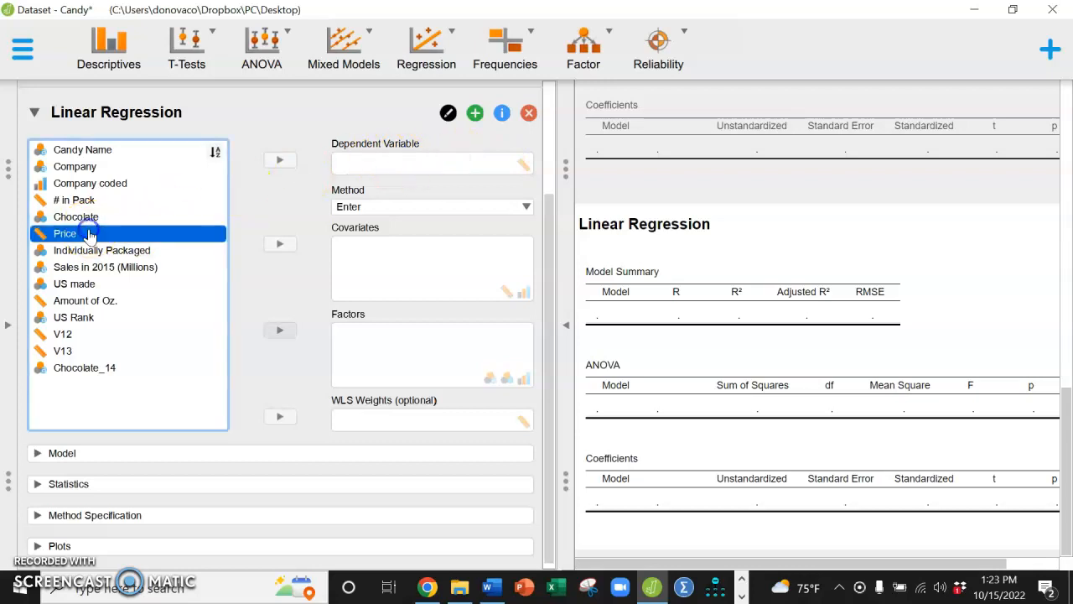
click(285, 159)
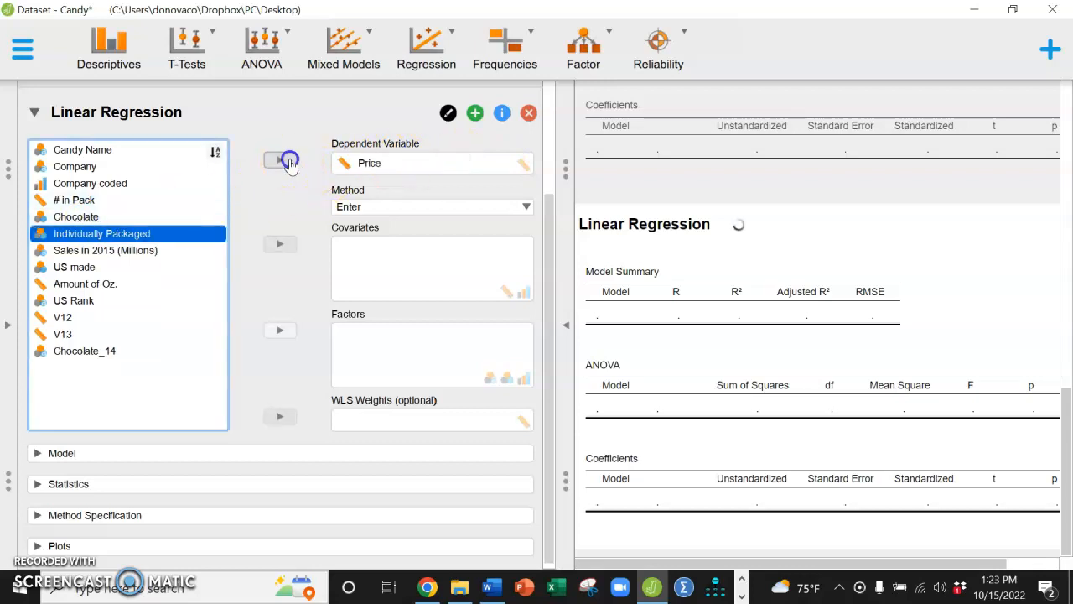
click(80, 284)
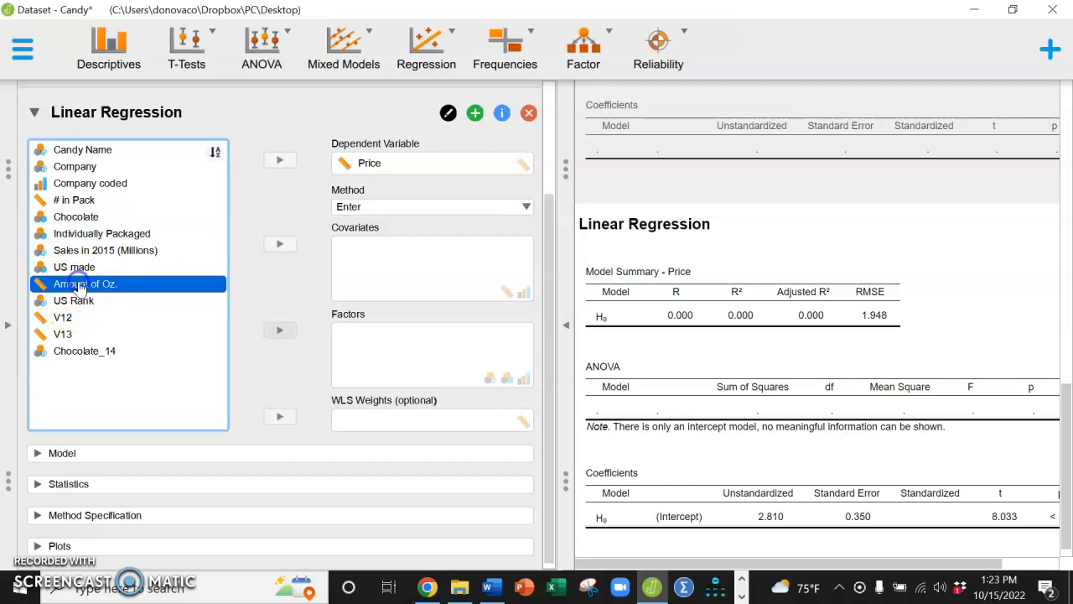
click(280, 243)
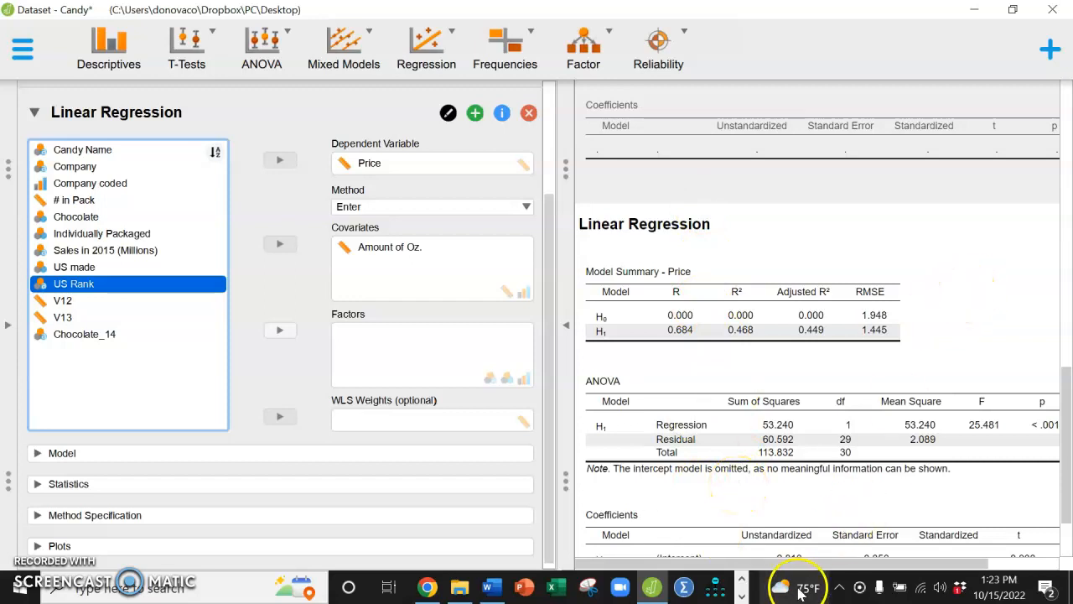
Expand the results to full width to examine the regression's model summary, ANOVA and coefficients tables, and bring the analysis options back
click(567, 325)
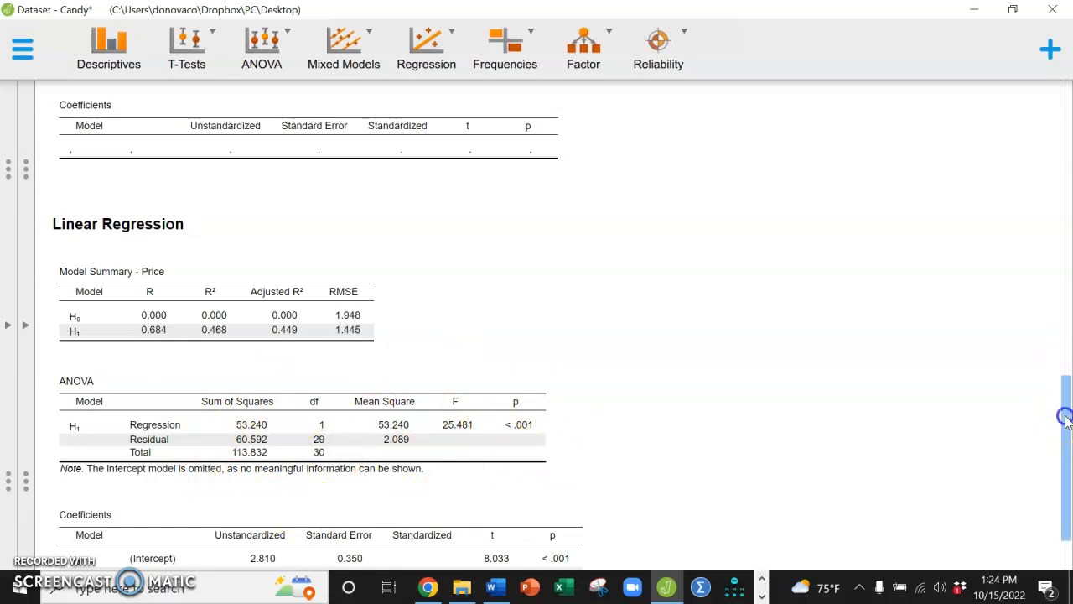
drag(1065, 420, 1065, 453)
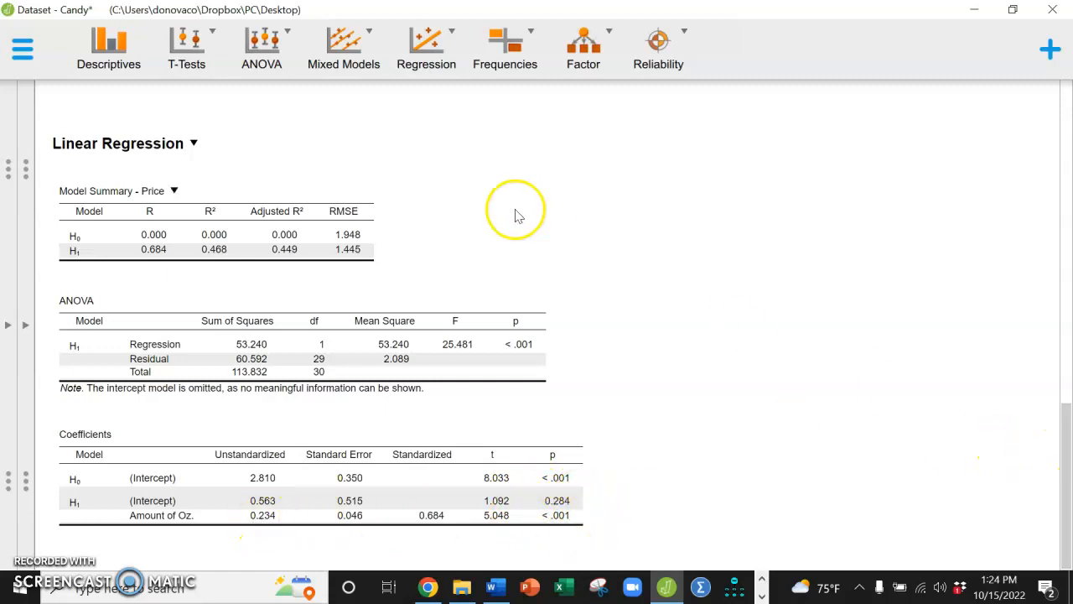
click(31, 330)
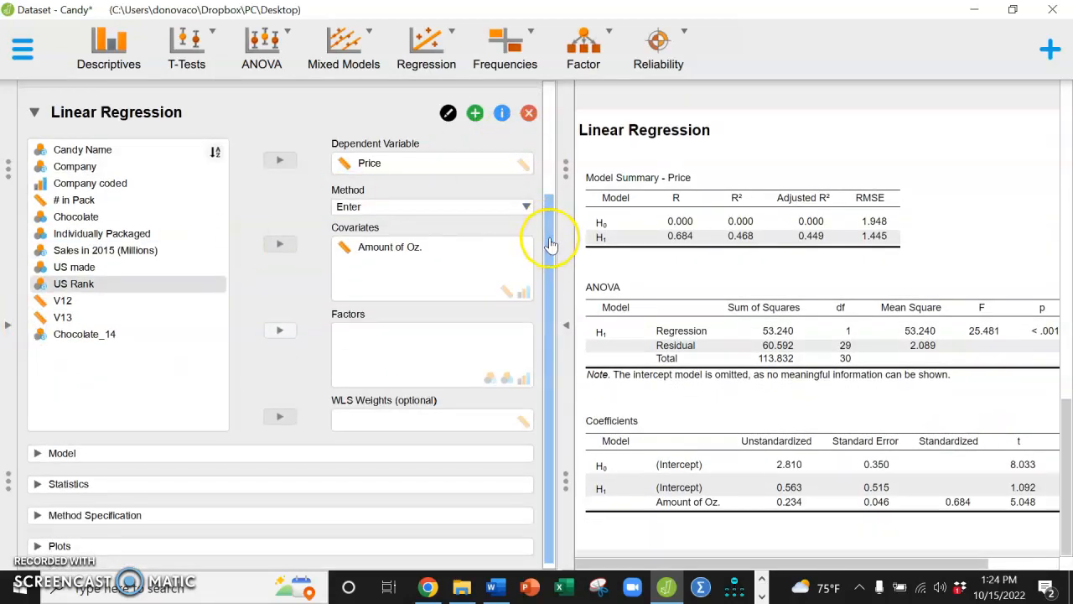
Add the Q-Q plot of standardized residuals and the partial plots to the Price regression and view both
drag(548, 239, 546, 398)
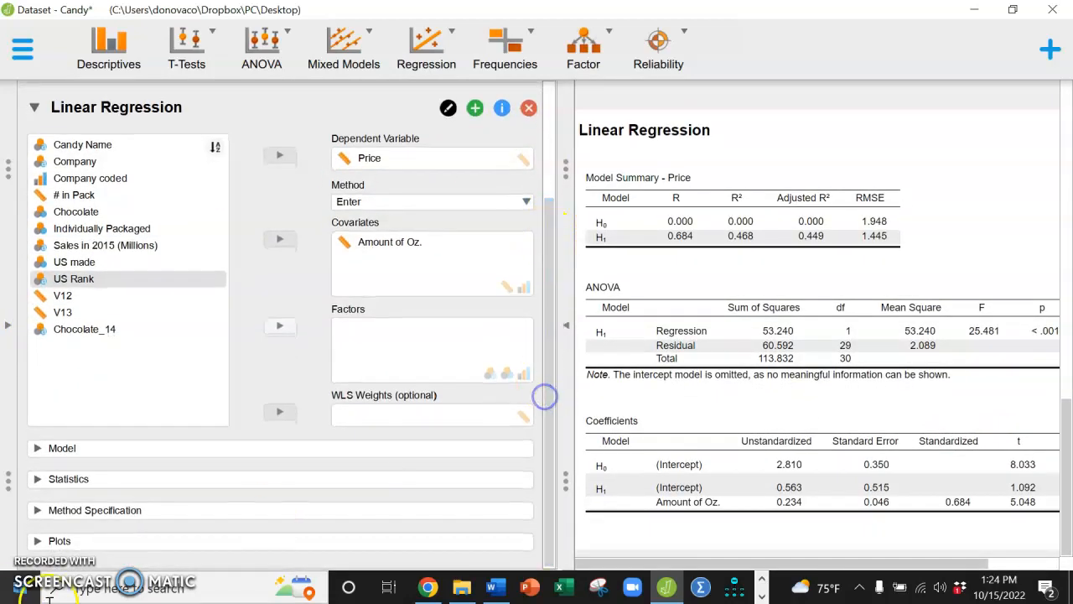
click(143, 544)
drag(549, 432, 568, 598)
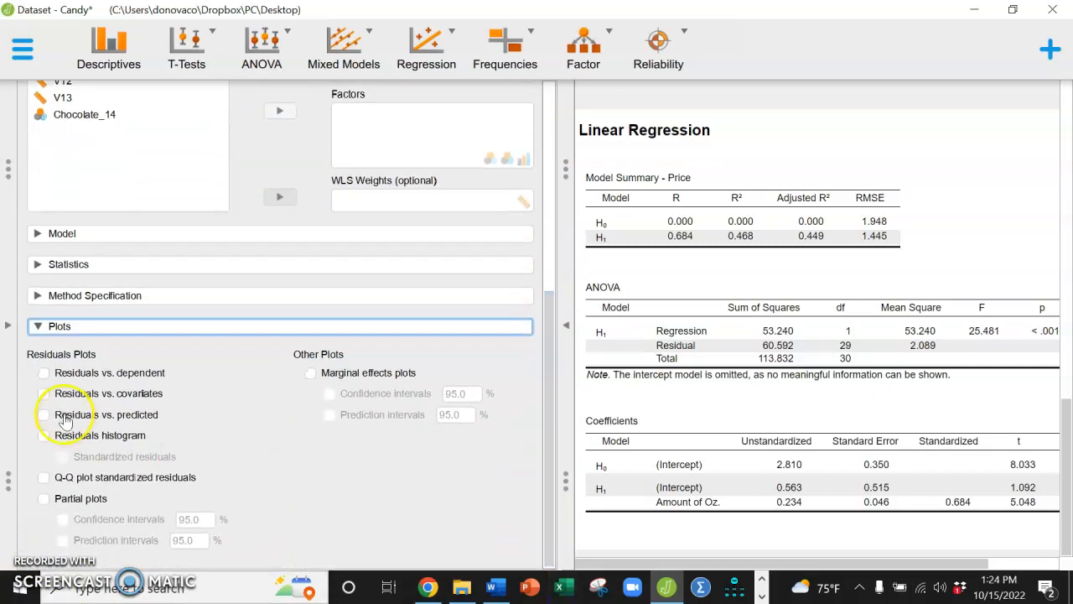
click(43, 478)
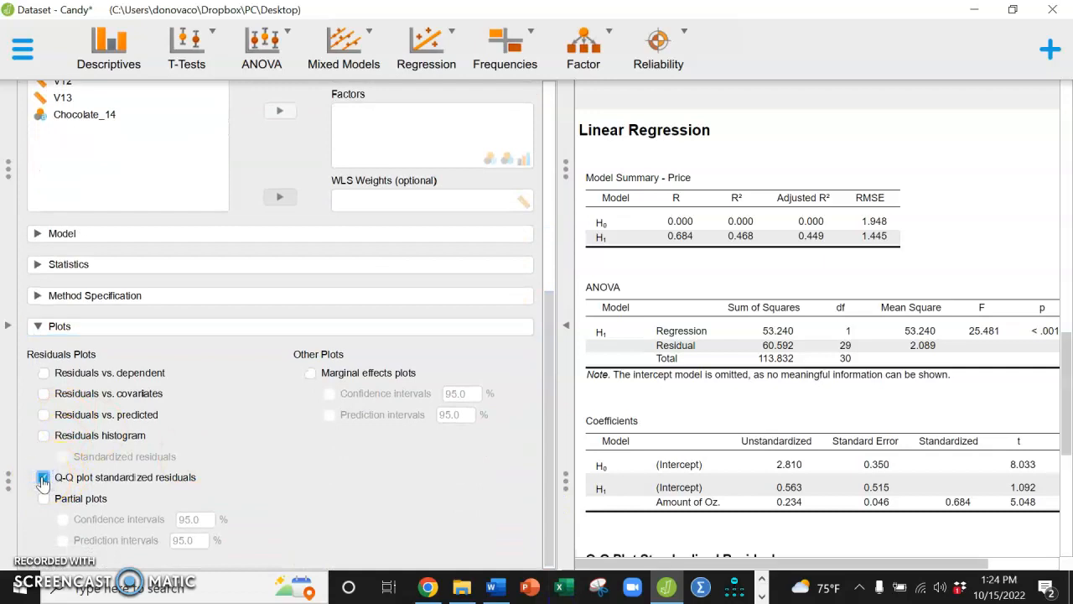
click(44, 497)
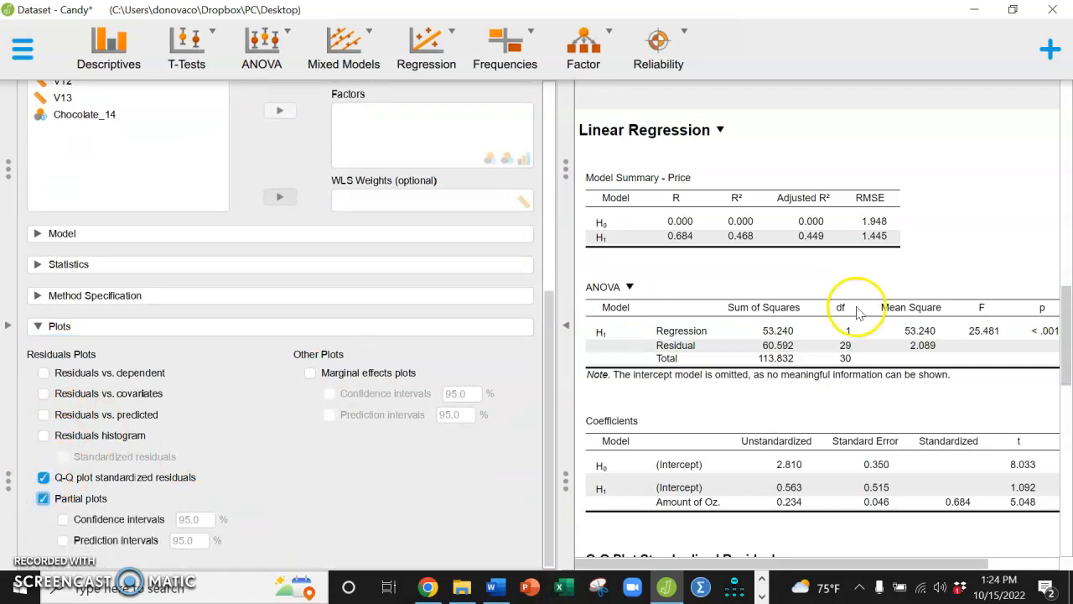
drag(1063, 334, 1067, 424)
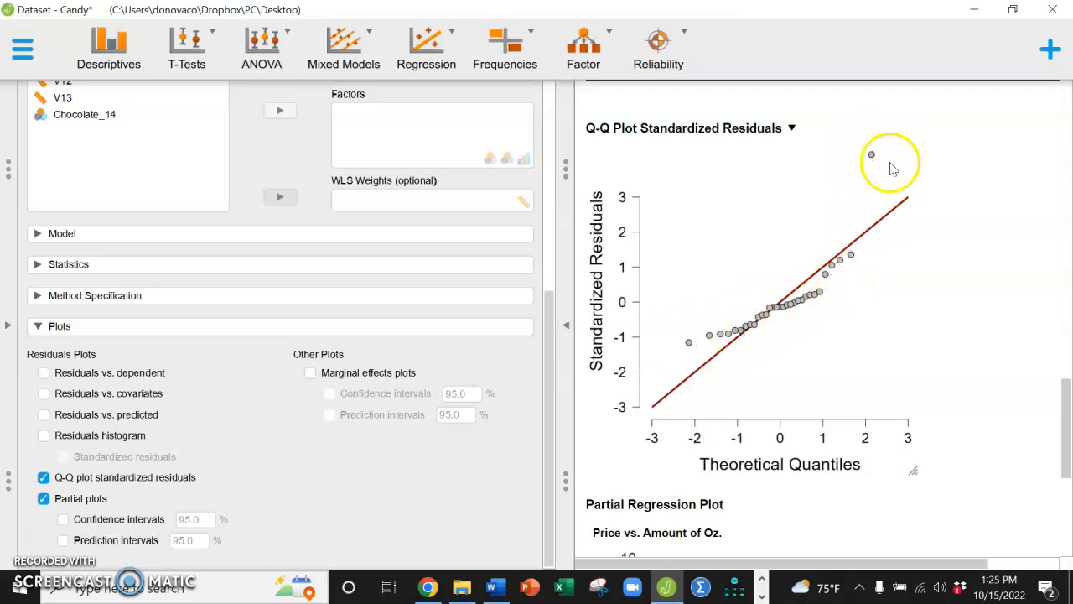
drag(1067, 413, 1068, 493)
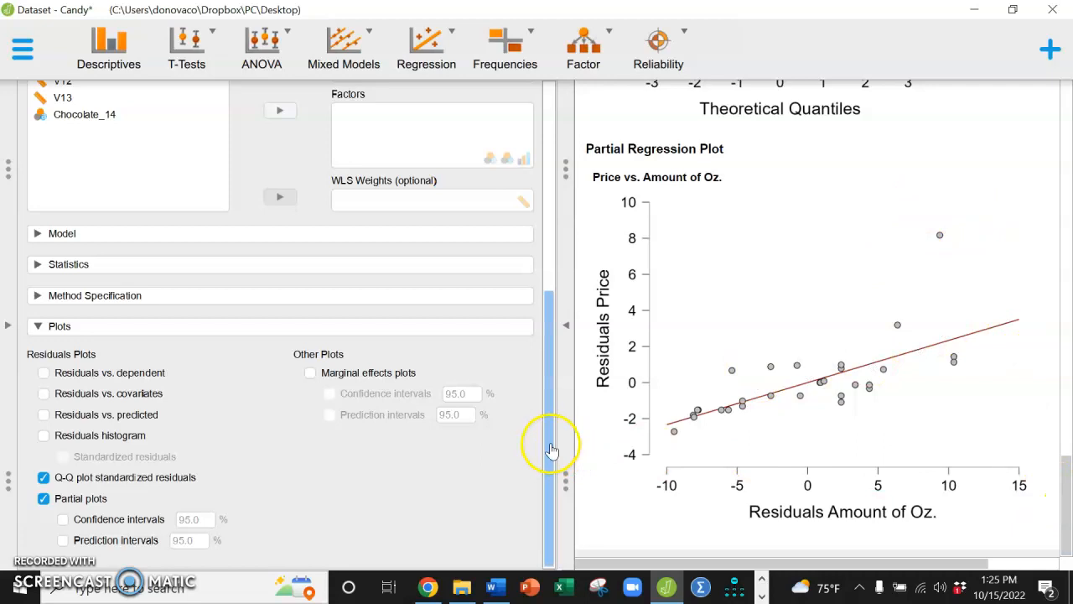
drag(552, 451, 554, 204)
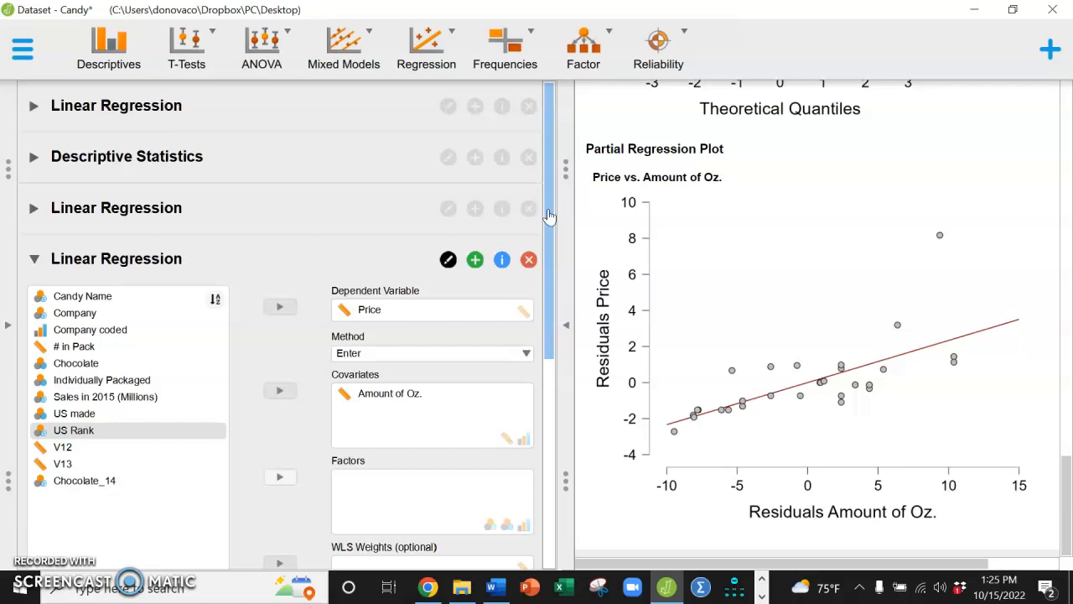
scroll(548, 211, down, 3)
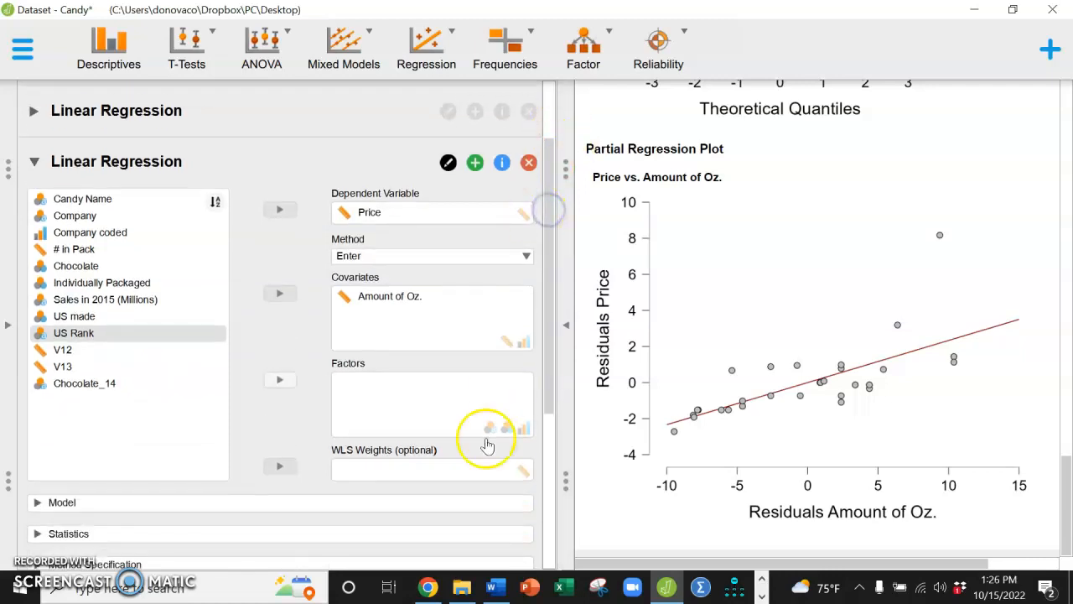
drag(552, 405, 551, 249)
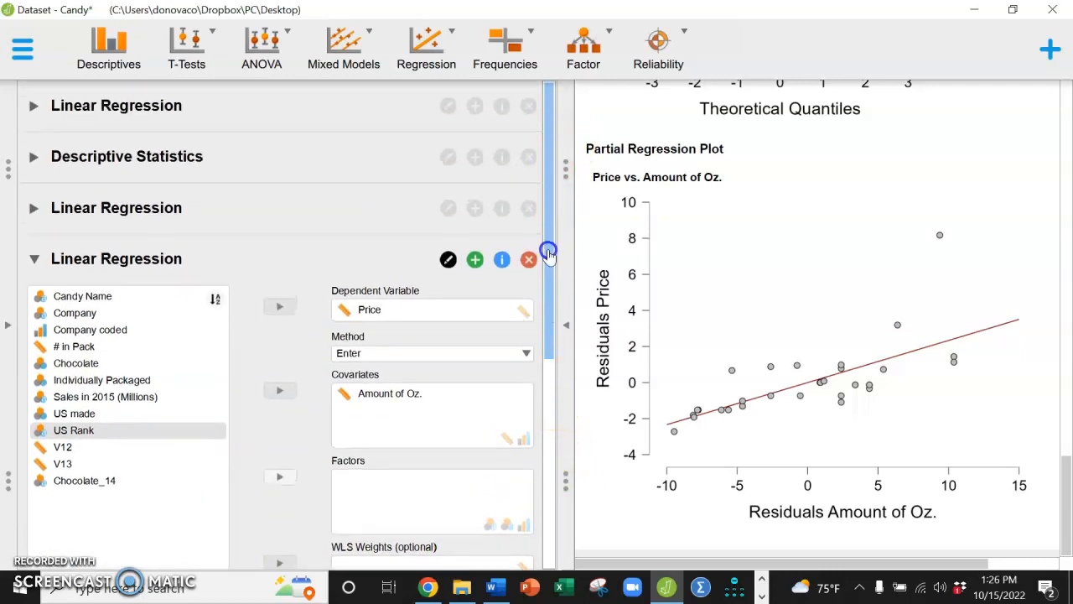
click(322, 107)
click(382, 165)
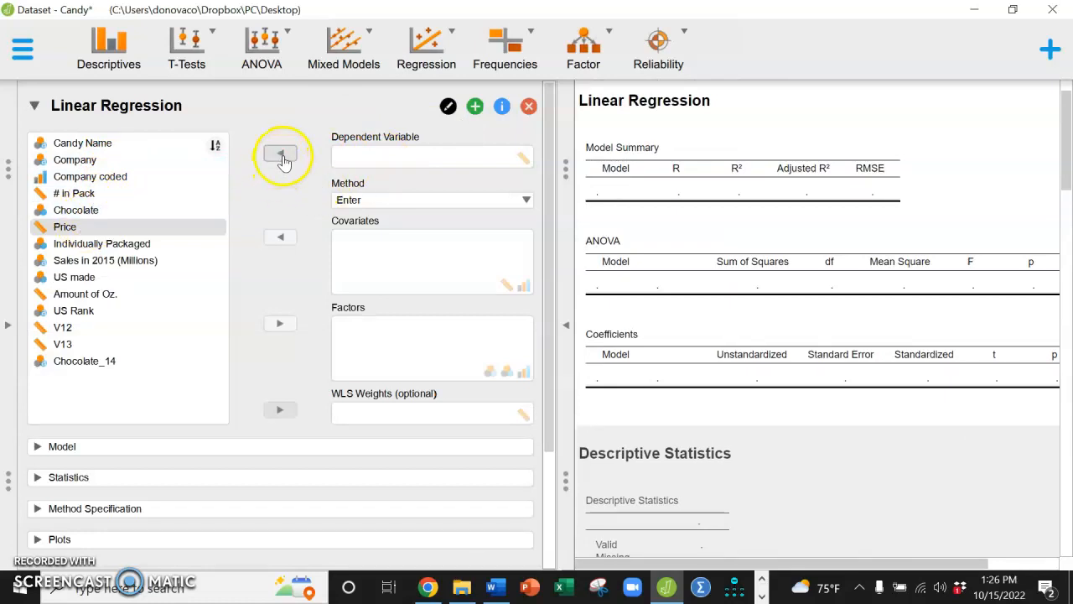
click(376, 155)
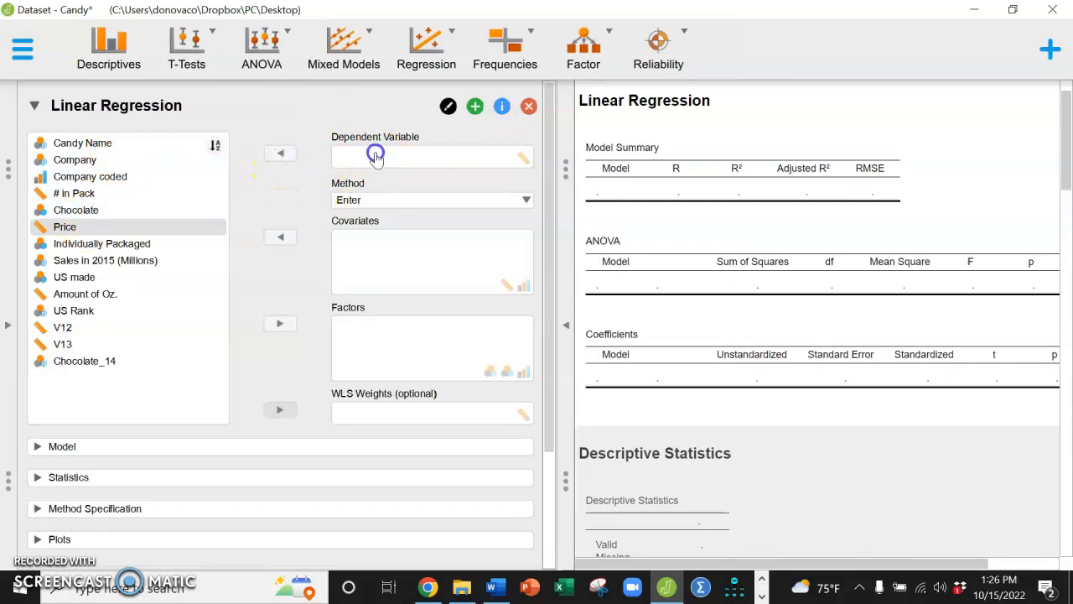
Start a new classical linear regression with Price as the dependent variable
click(441, 71)
click(440, 144)
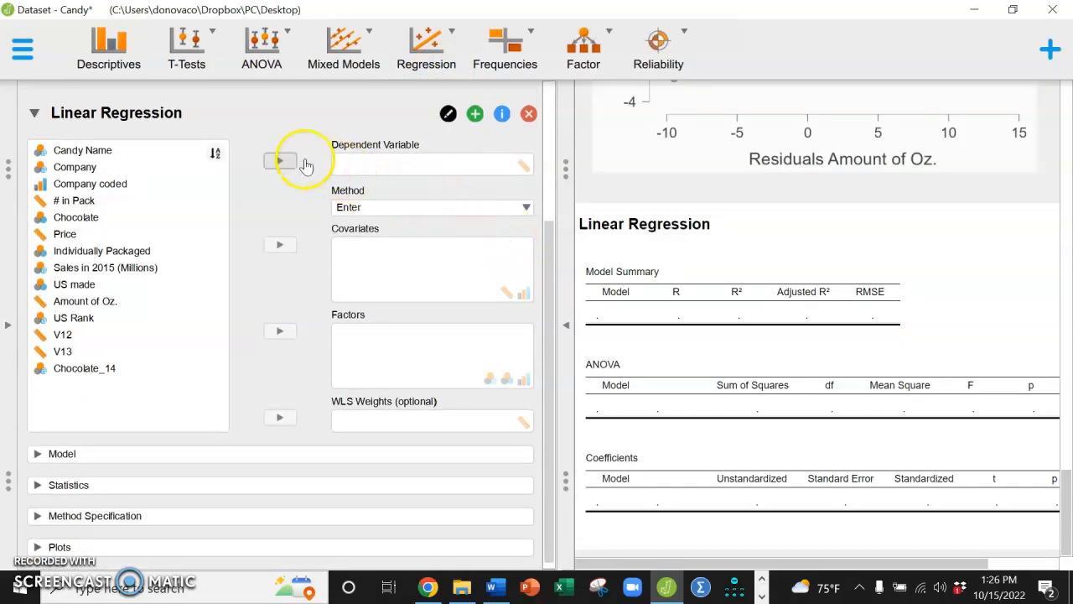
click(93, 234)
click(280, 162)
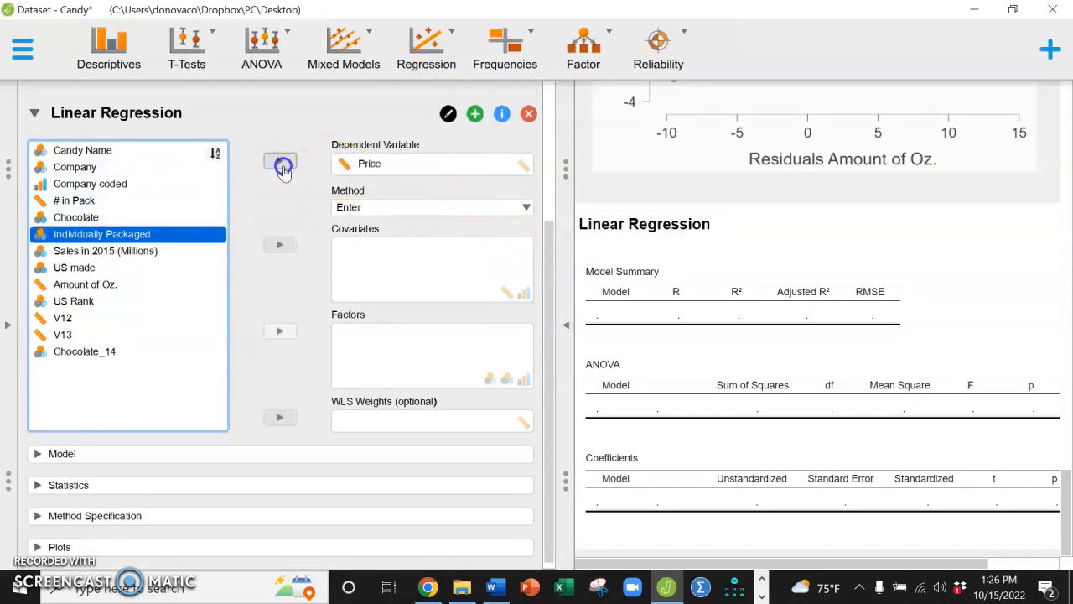
Add Amount of Oz. and # in Pack as covariates of the new regression
click(82, 268)
click(84, 285)
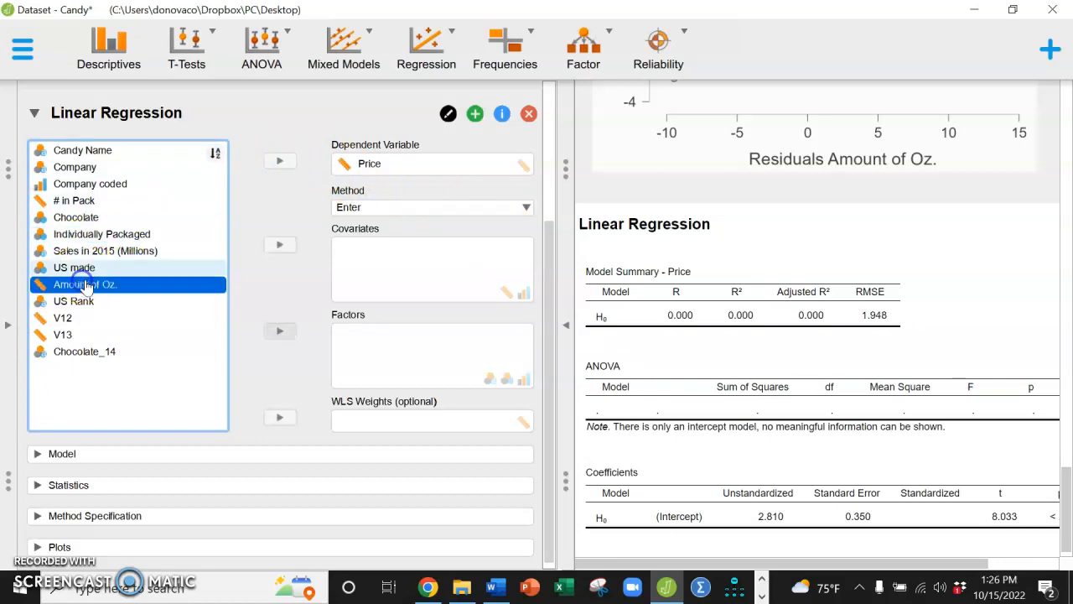
click(279, 246)
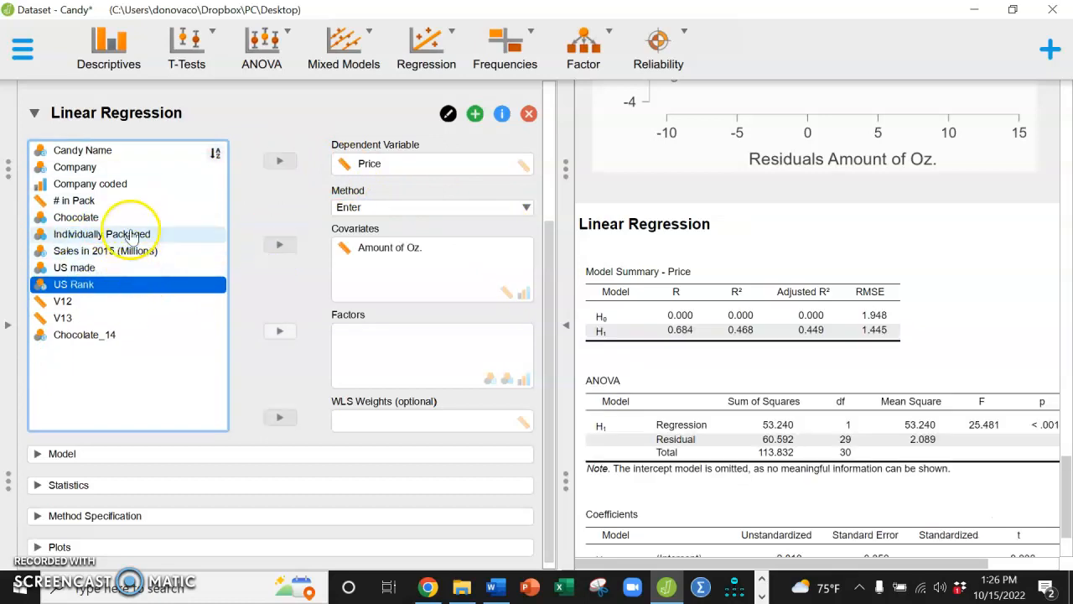
click(121, 203)
click(279, 245)
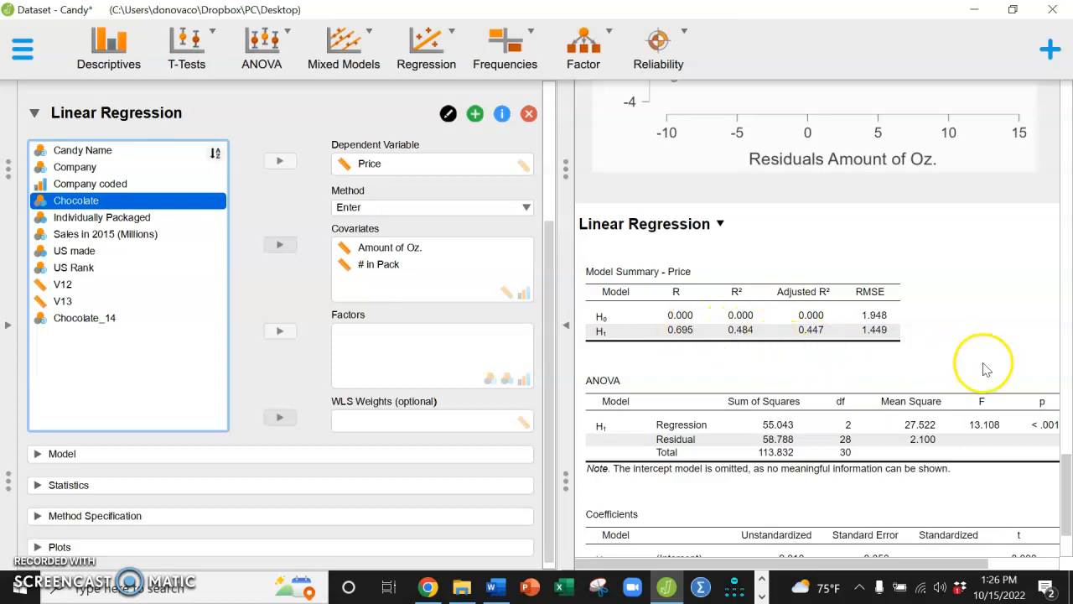
Examine the two-covariate regression's output tables, including the full-width coefficients with p values, and bring the analysis options back
drag(1066, 475, 1066, 518)
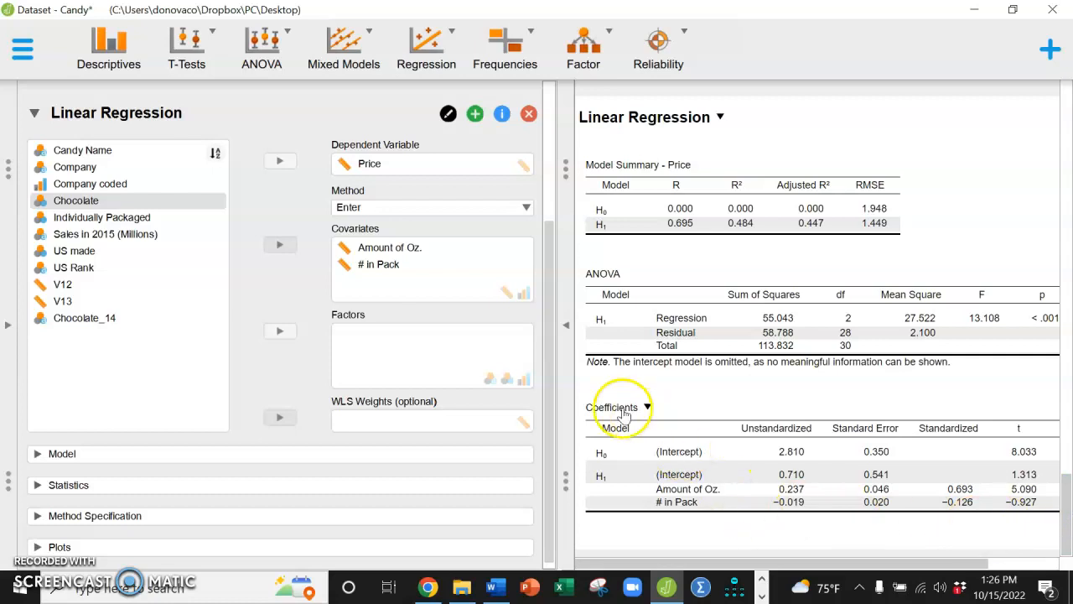
click(567, 326)
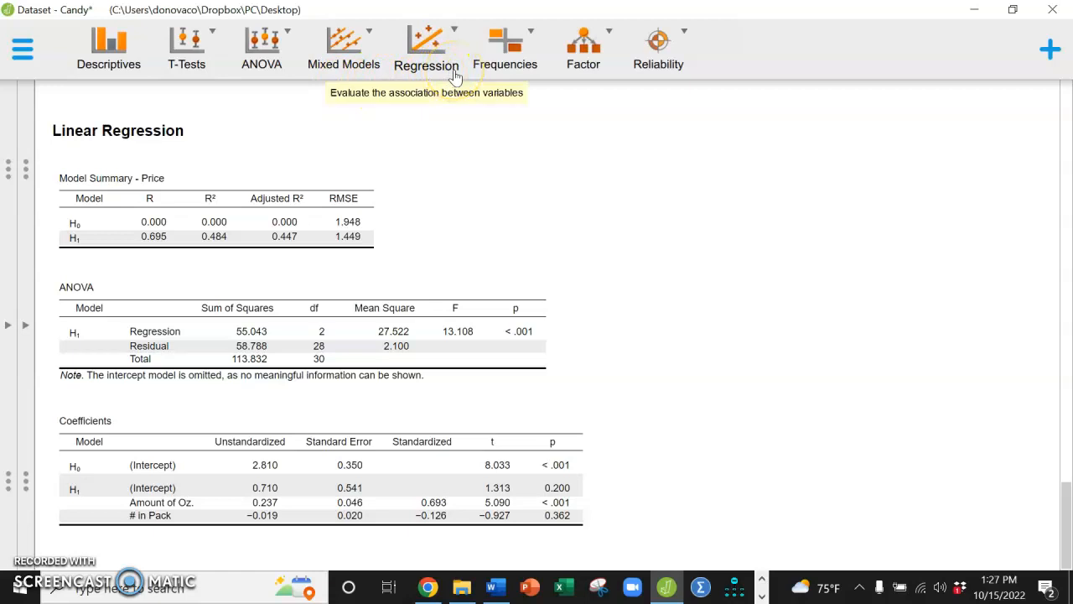
click(22, 327)
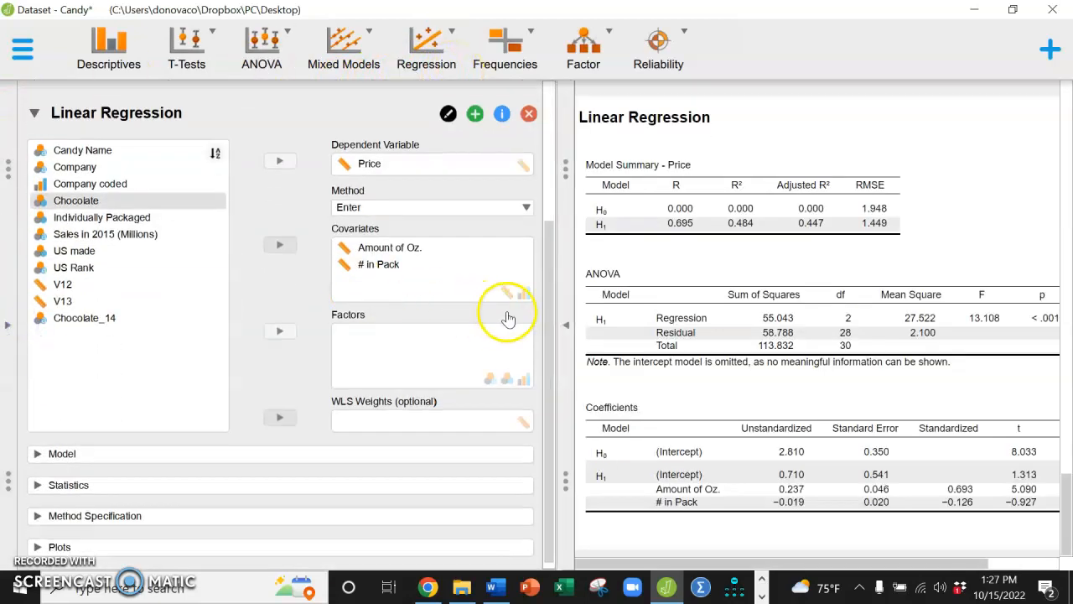
Add the Q-Q plot of standardized residuals and partial plots to the two-covariate regression and view them through Price vs. # in Pack
scroll(551, 323, down, 1)
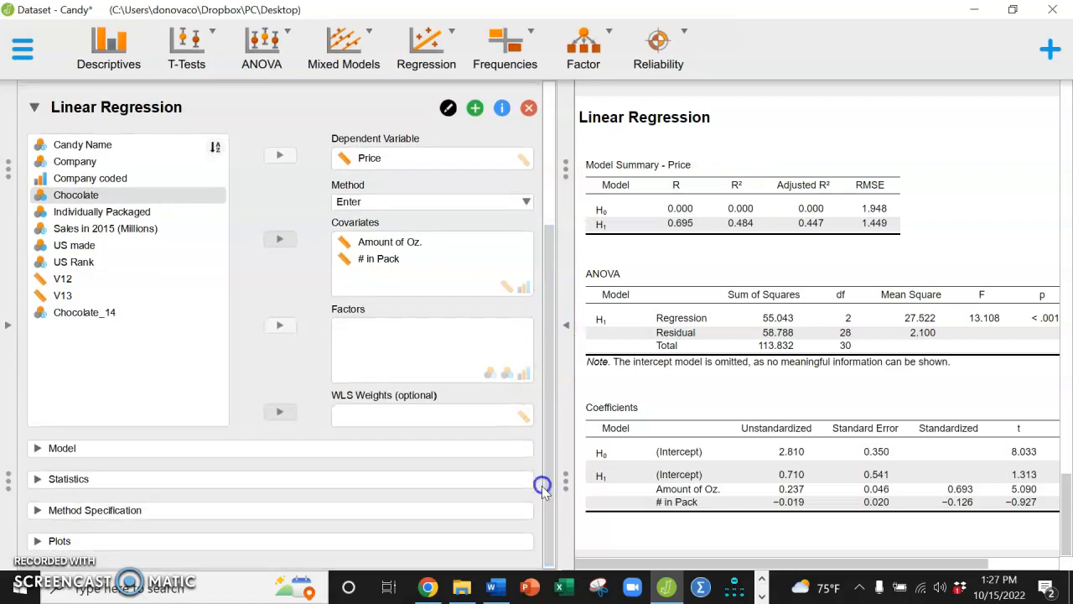
click(479, 543)
drag(544, 435, 538, 582)
click(125, 475)
click(50, 498)
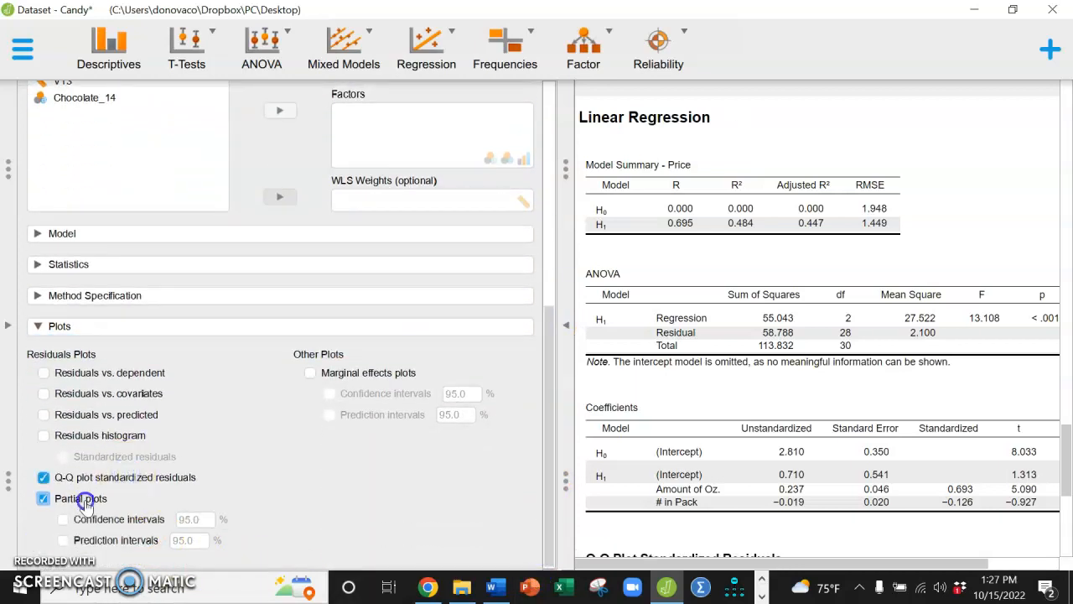
drag(1067, 390, 1065, 537)
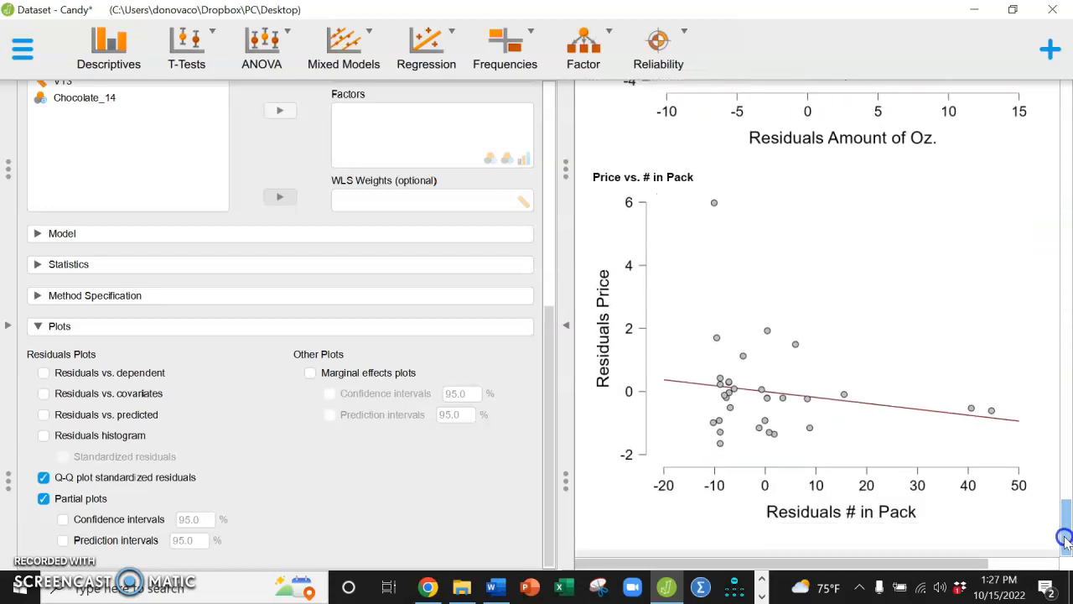